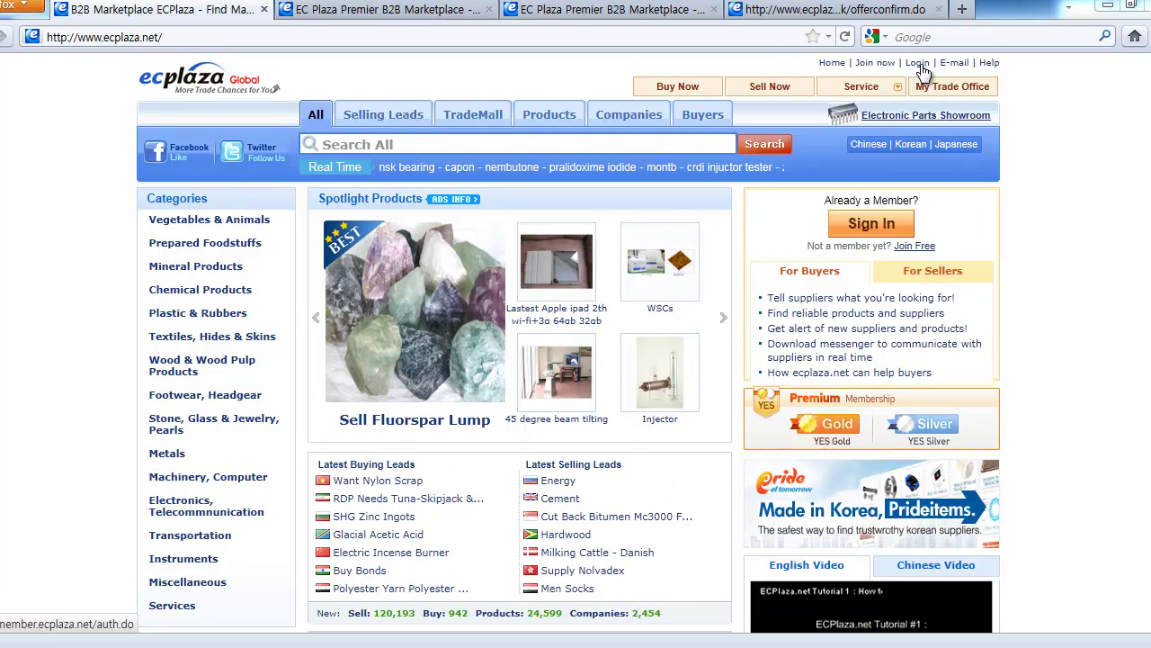
- Sign in to the ECPlaza member account with its password and security word
{"action": "left_click", "coordinate": [918, 65]}
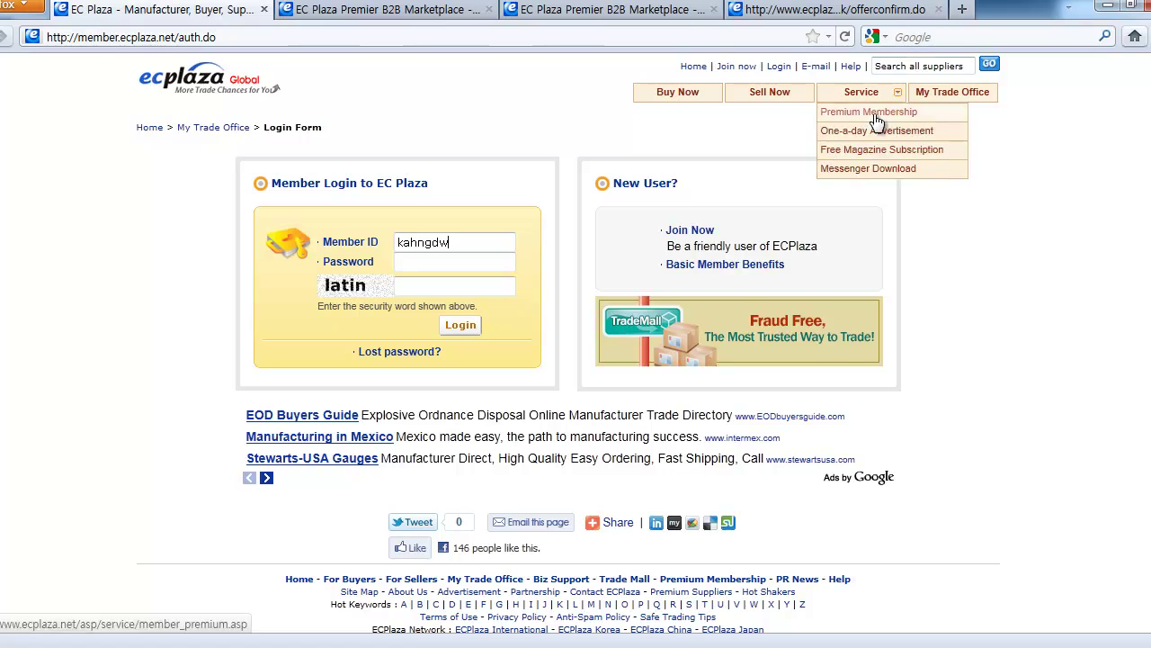
{"action": "left_click", "coordinate": [498, 260]}
{"action": "key", "text": "Tab"}
{"action": "key", "text": "Return"}
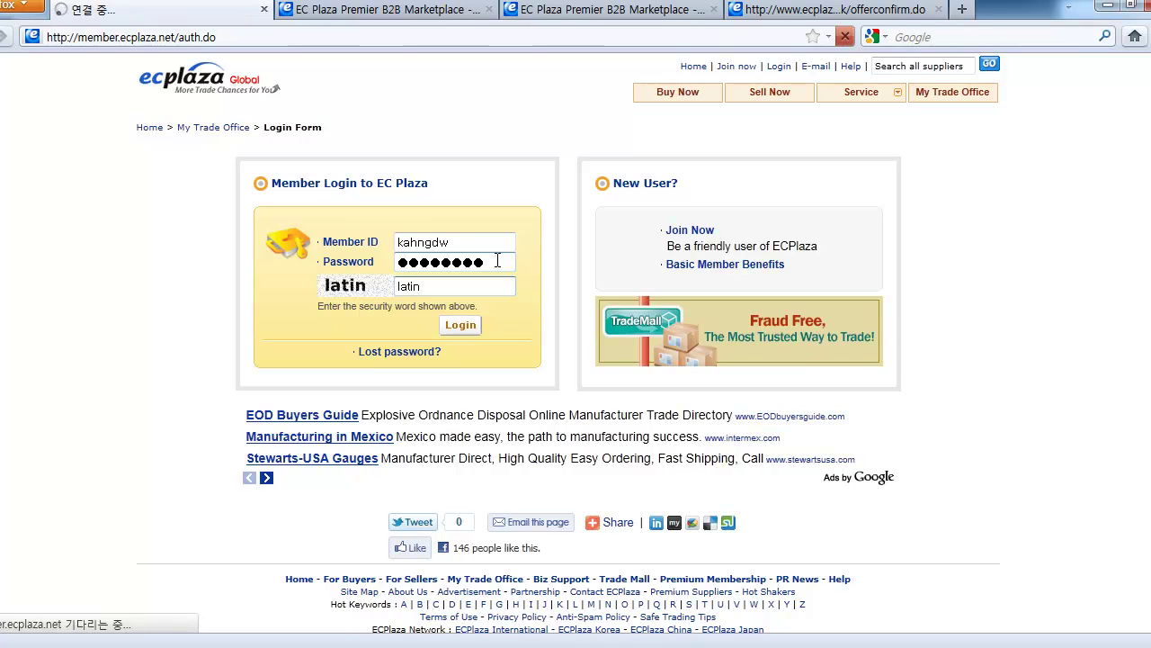
{"action": "left_click", "coordinate": [472, 325]}
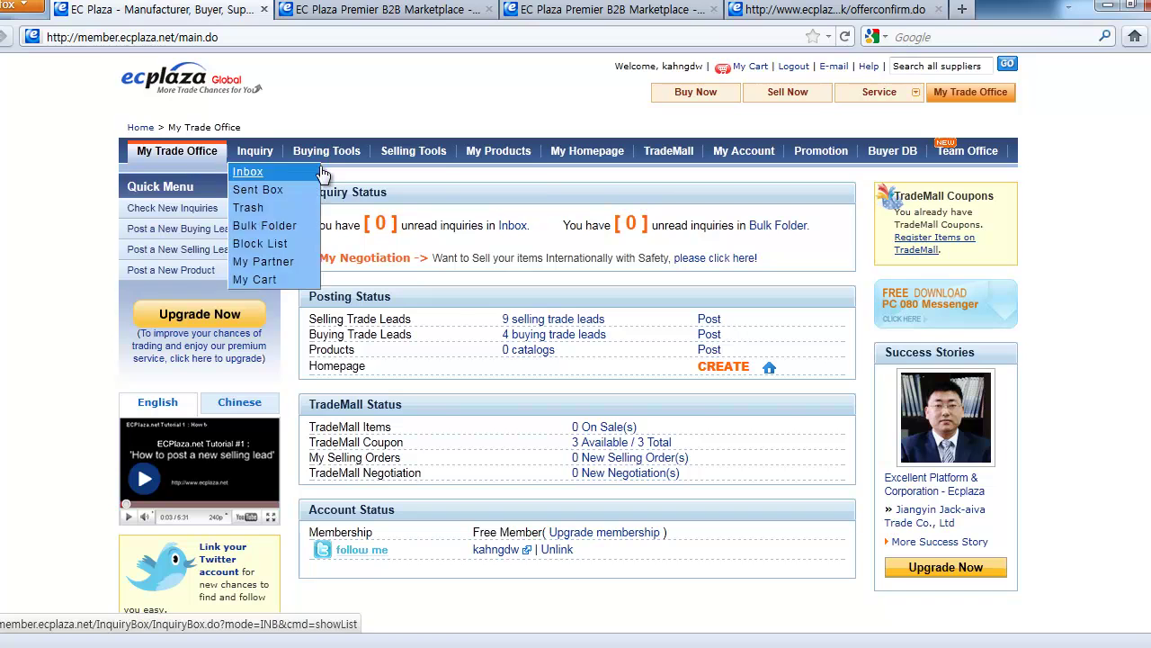
- Open Manage Selling Leads from the Selling Tools menu
{"action": "mouse_move", "coordinate": [405, 160]}
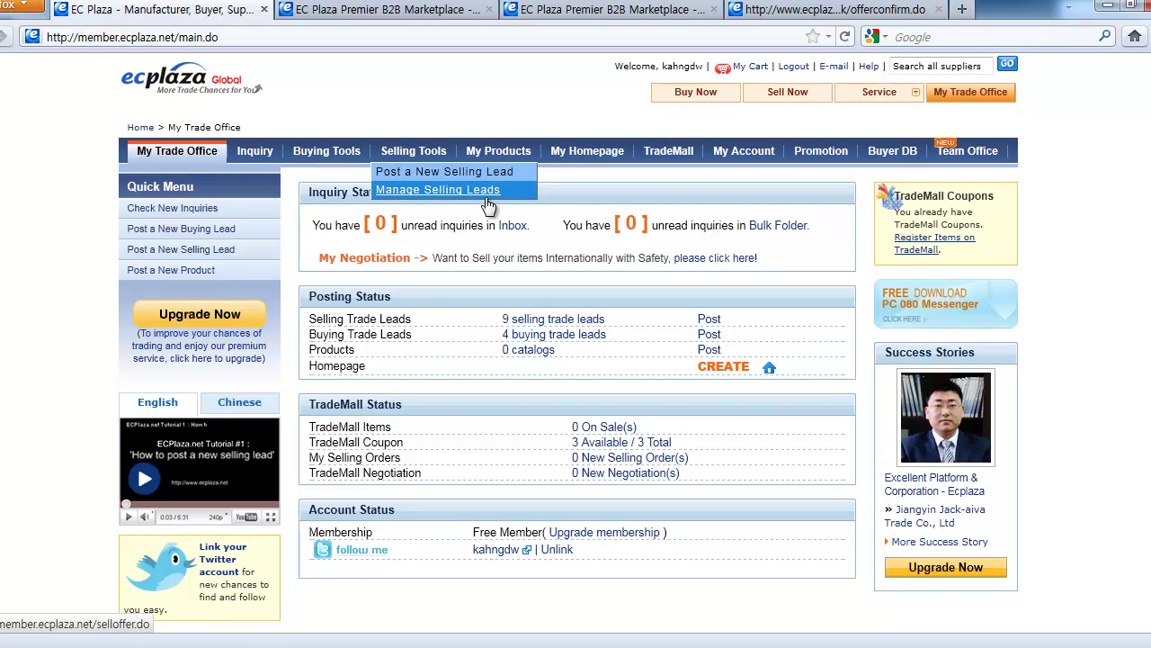
{"action": "left_click", "coordinate": [466, 193]}
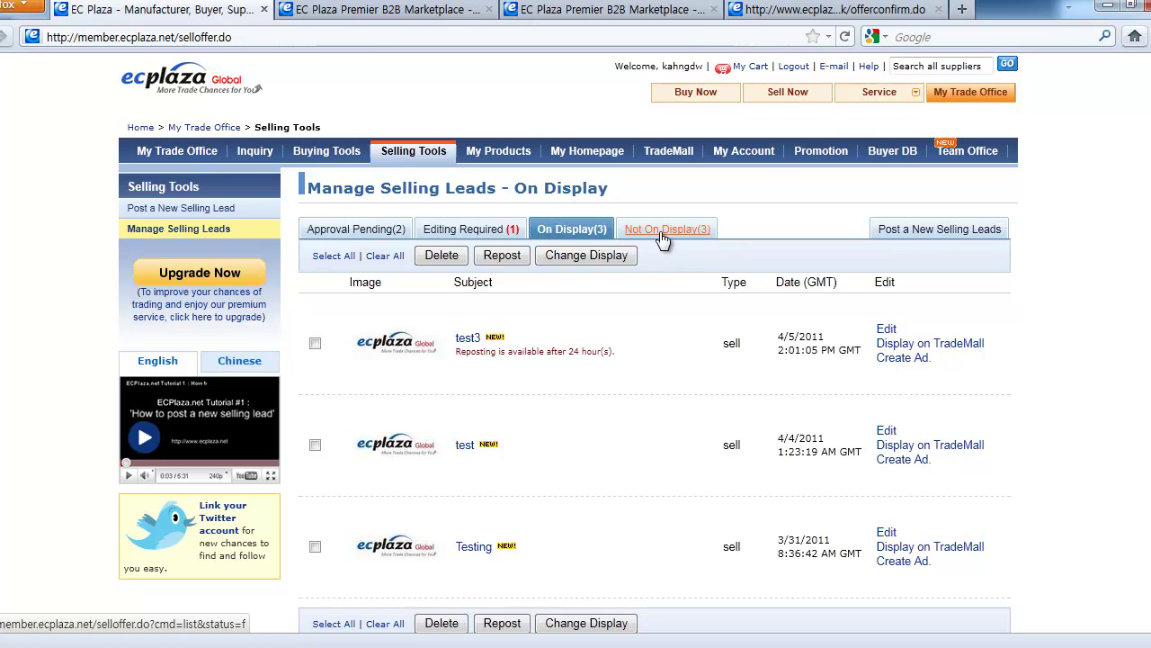
- Show the Approval Pending leads, test2 and test1
{"action": "left_click", "coordinate": [358, 230]}
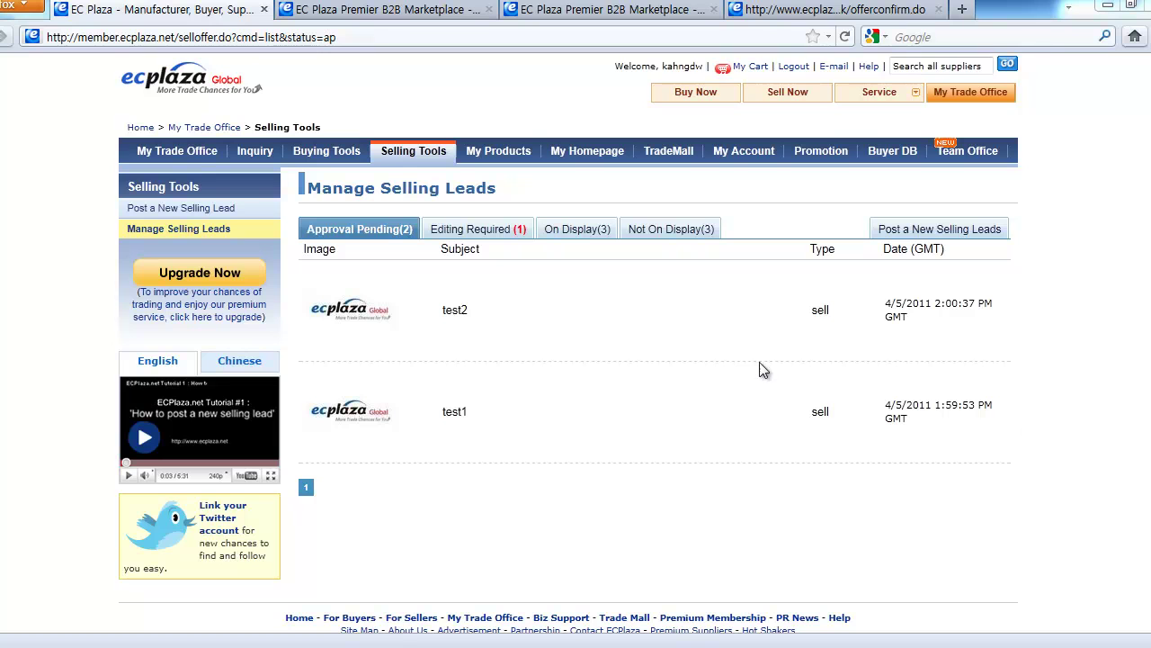
- In the Editing Required list, select the Apple Iphone 4G 32g lead and open it for editing
{"action": "left_click", "coordinate": [465, 230]}
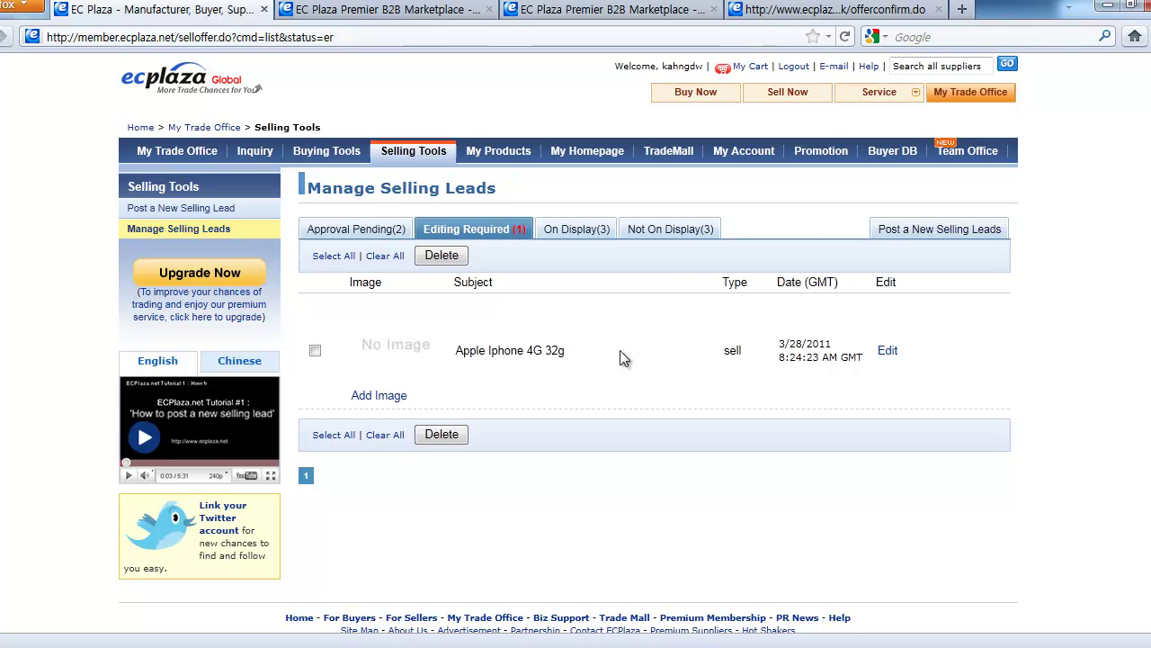
{"action": "left_click", "coordinate": [315, 350]}
{"action": "left_click", "coordinate": [888, 352]}
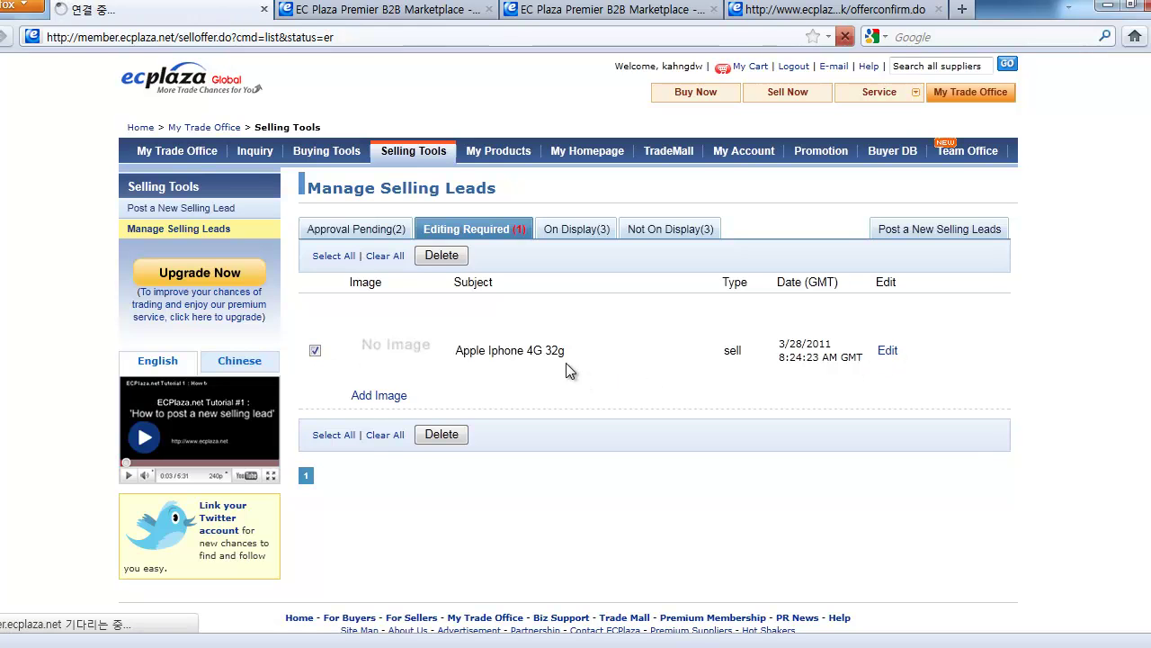
- Review the Apple Iphone 4G 32g edit form, then go back to the Editing Required list
{"action": "scroll", "coordinate": [937, 372], "scroll_direction": "down", "scroll_amount": 1}
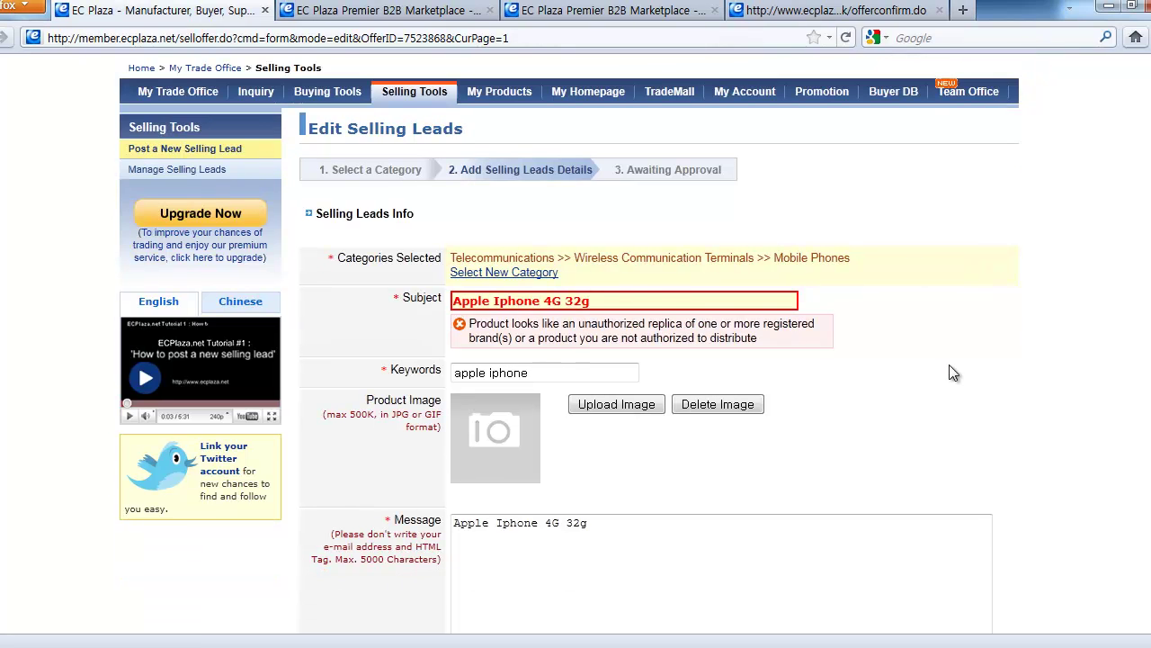
{"action": "scroll", "coordinate": [950, 360], "scroll_direction": "down", "scroll_amount": 5}
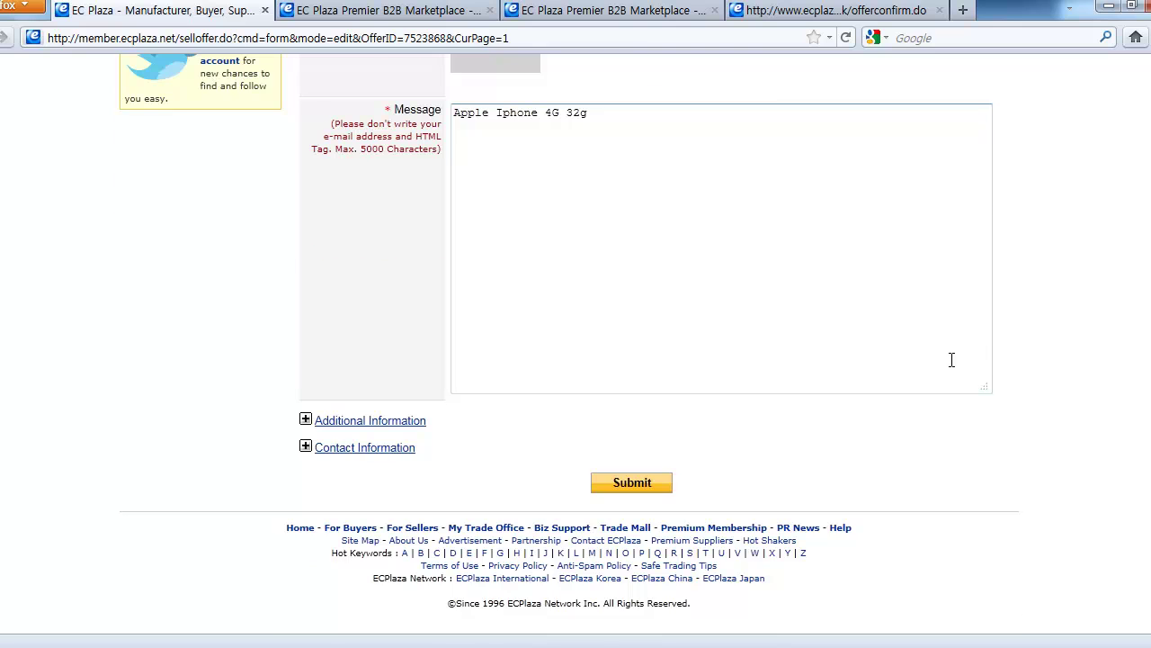
{"action": "scroll", "coordinate": [952, 360], "scroll_direction": "up", "scroll_amount": 3}
{"action": "scroll", "coordinate": [954, 366], "scroll_direction": "up", "scroll_amount": 2}
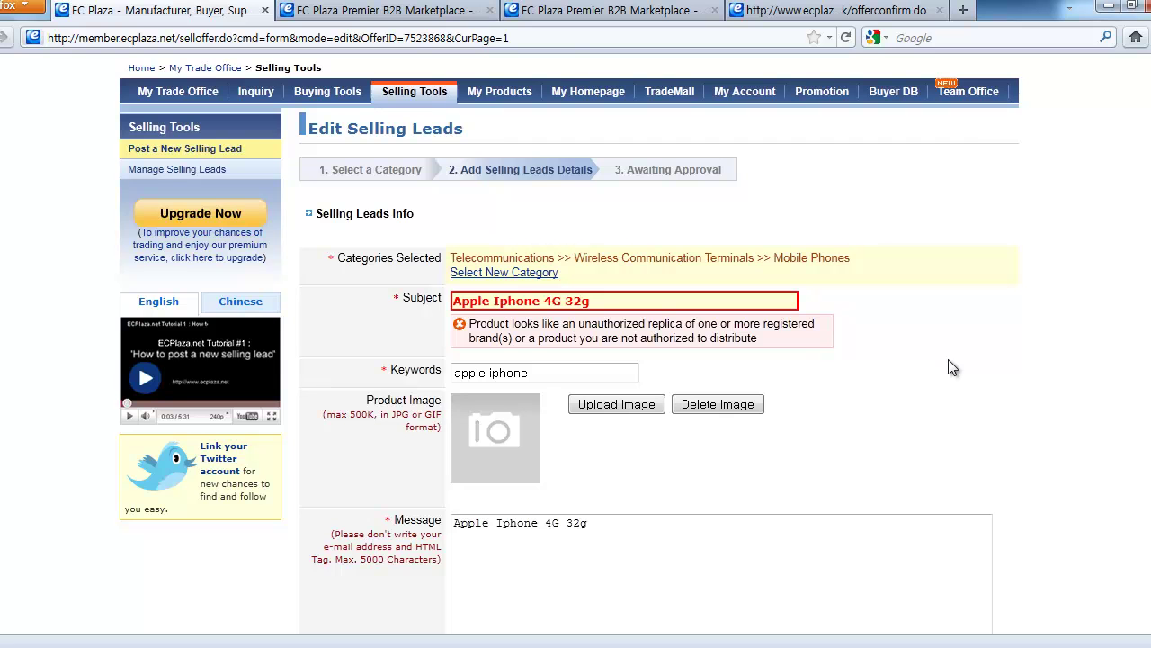
{"action": "scroll", "coordinate": [952, 367], "scroll_direction": "up", "scroll_amount": 1}
{"action": "scroll", "coordinate": [948, 359], "scroll_direction": "down", "scroll_amount": 7}
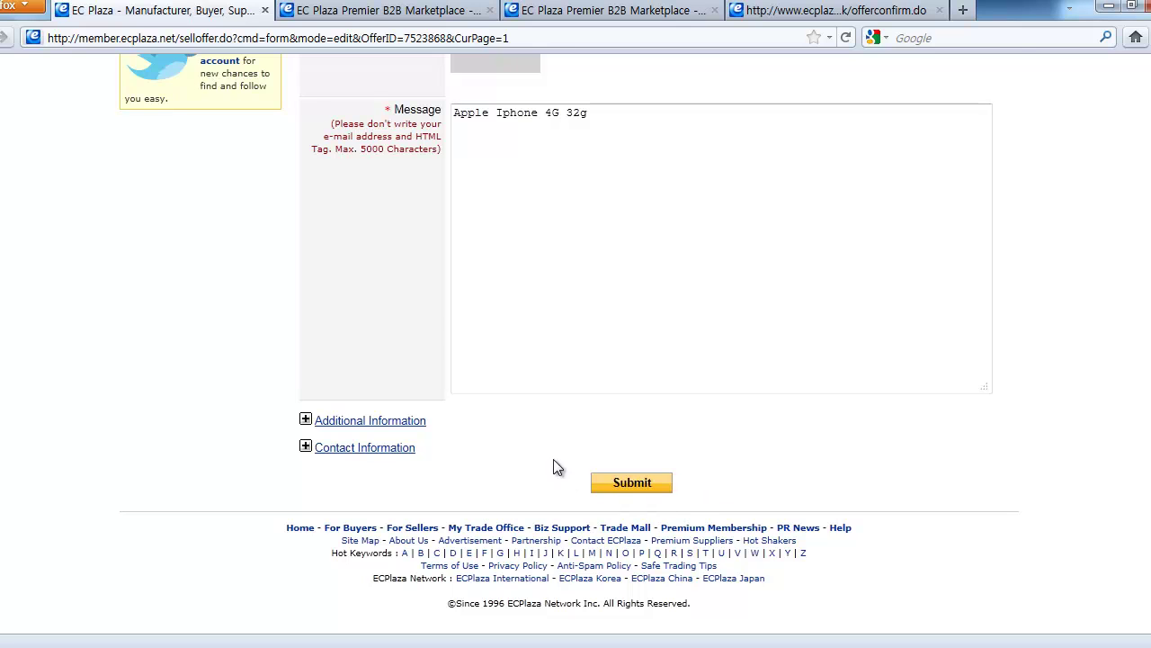
{"action": "key", "text": "alt+Left"}
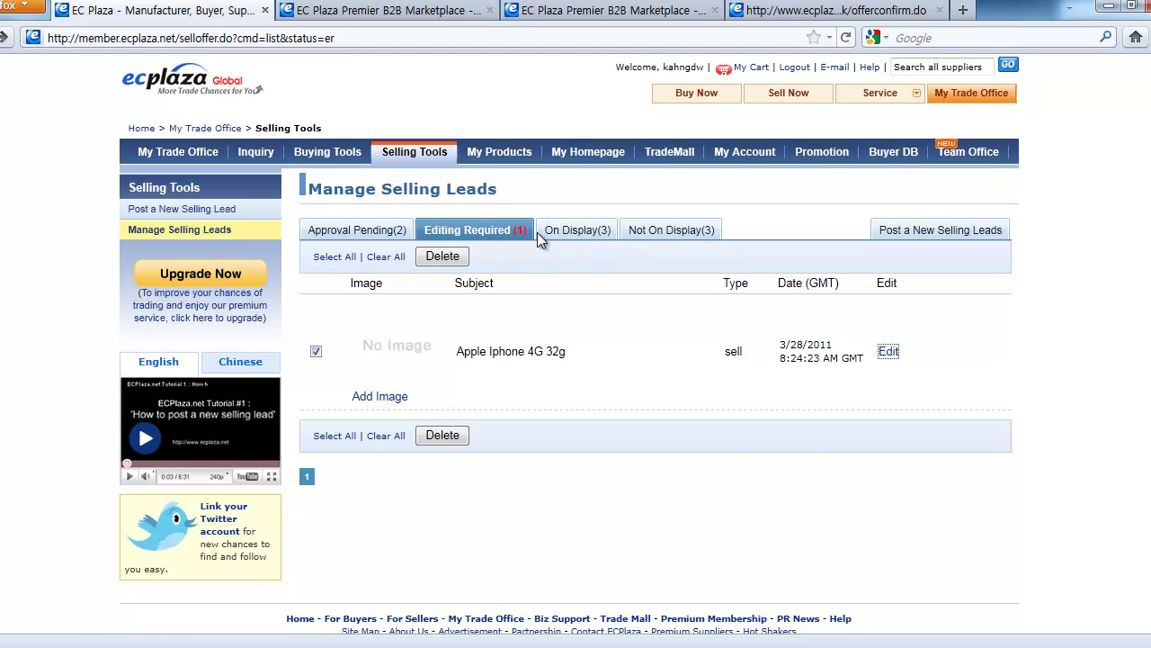
- In the On Display list, repost the Testing lead and confirm with 확인 (OK)
{"action": "left_click", "coordinate": [579, 232]}
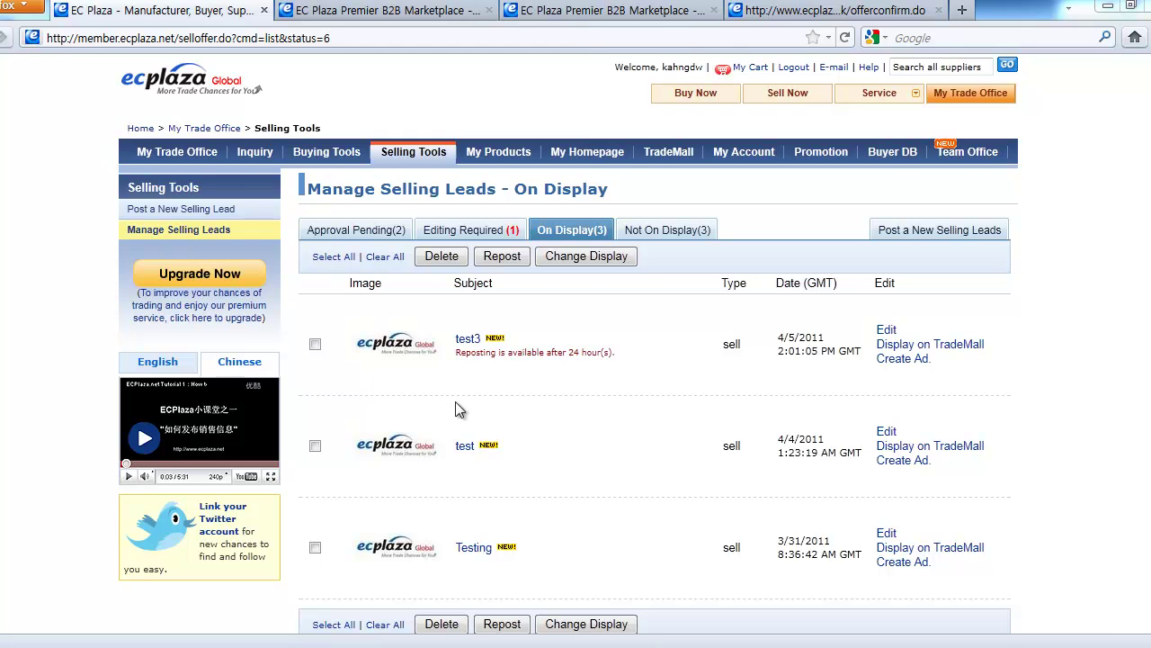
{"action": "left_click", "coordinate": [315, 547]}
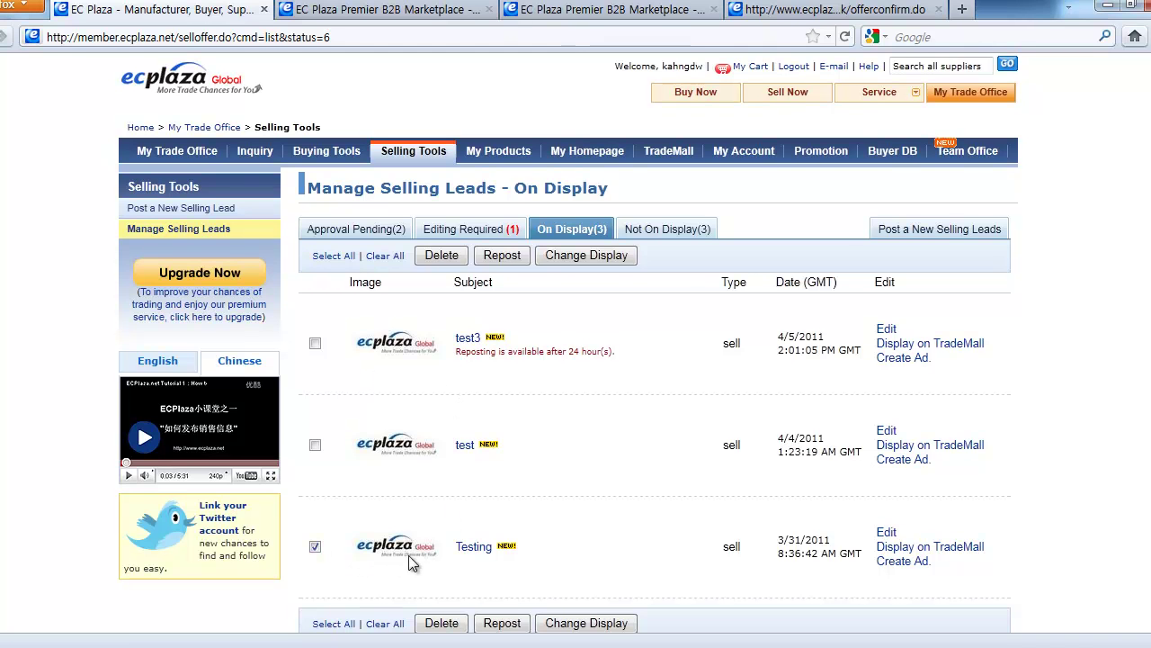
{"action": "left_click", "coordinate": [495, 258]}
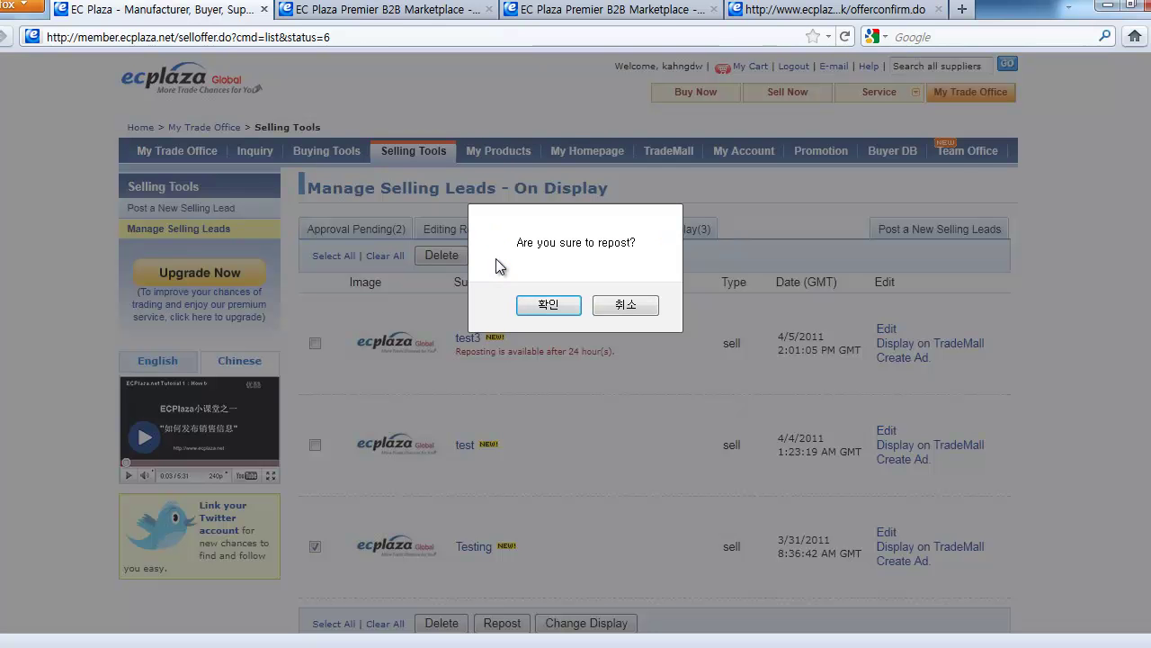
{"action": "left_click", "coordinate": [549, 306]}
{"action": "scroll", "coordinate": [585, 223], "scroll_direction": "down", "scroll_amount": 2}
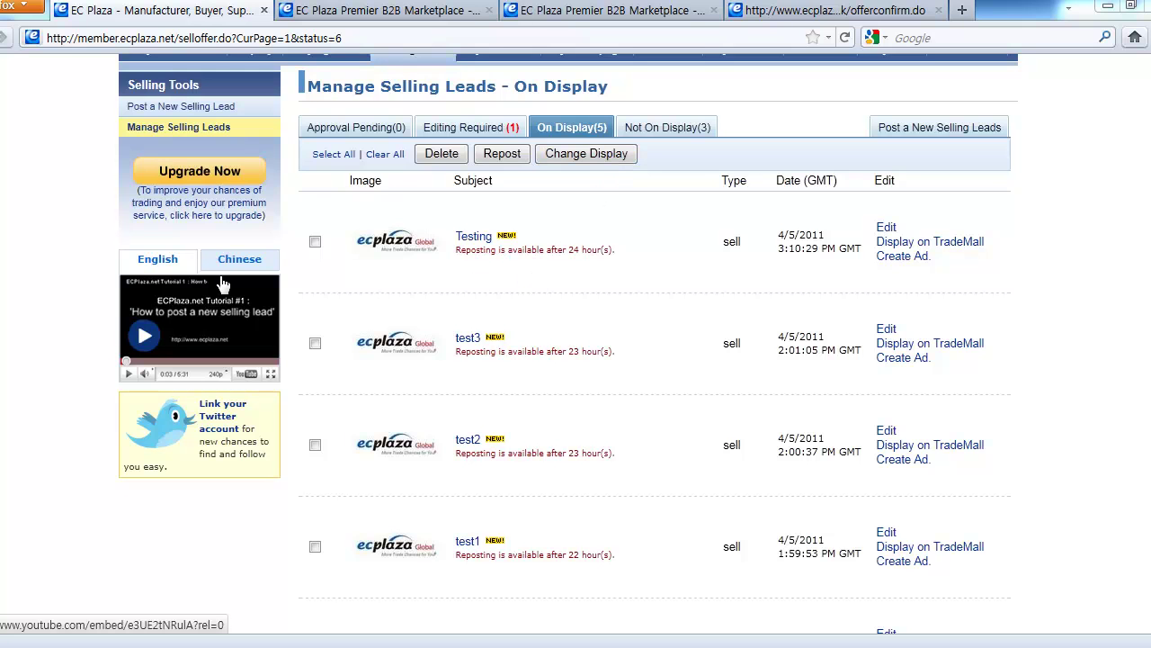
- Hide the Testing lead via Change Display, confirming with 확인 (OK)
{"action": "left_click", "coordinate": [319, 242]}
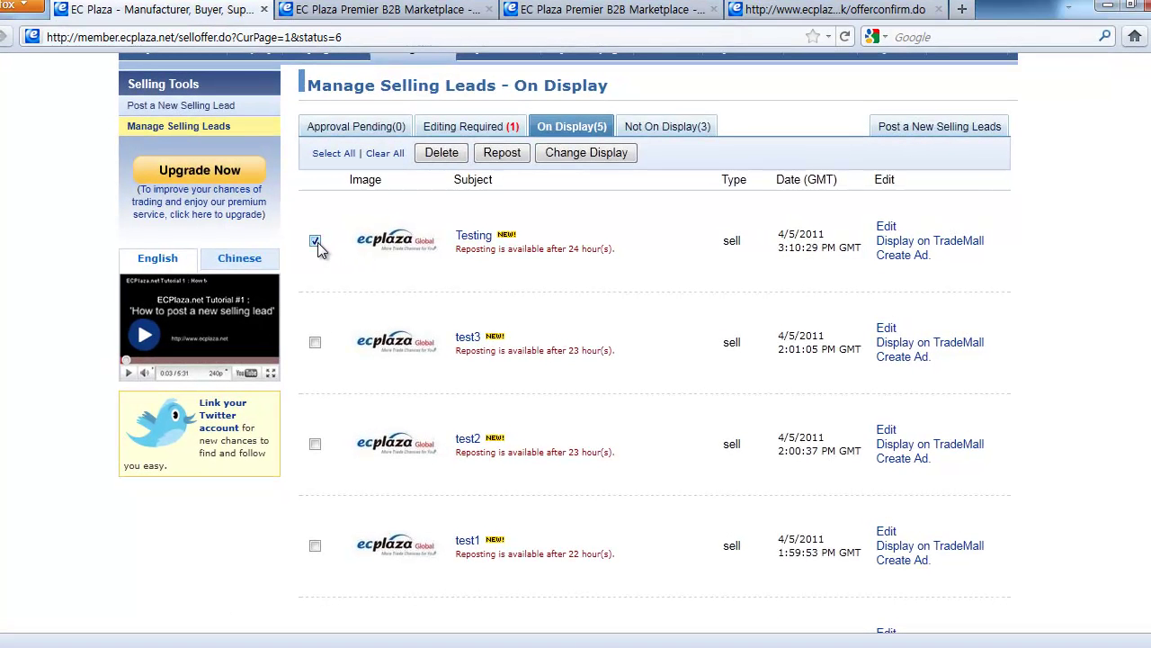
{"action": "left_click", "coordinate": [581, 157]}
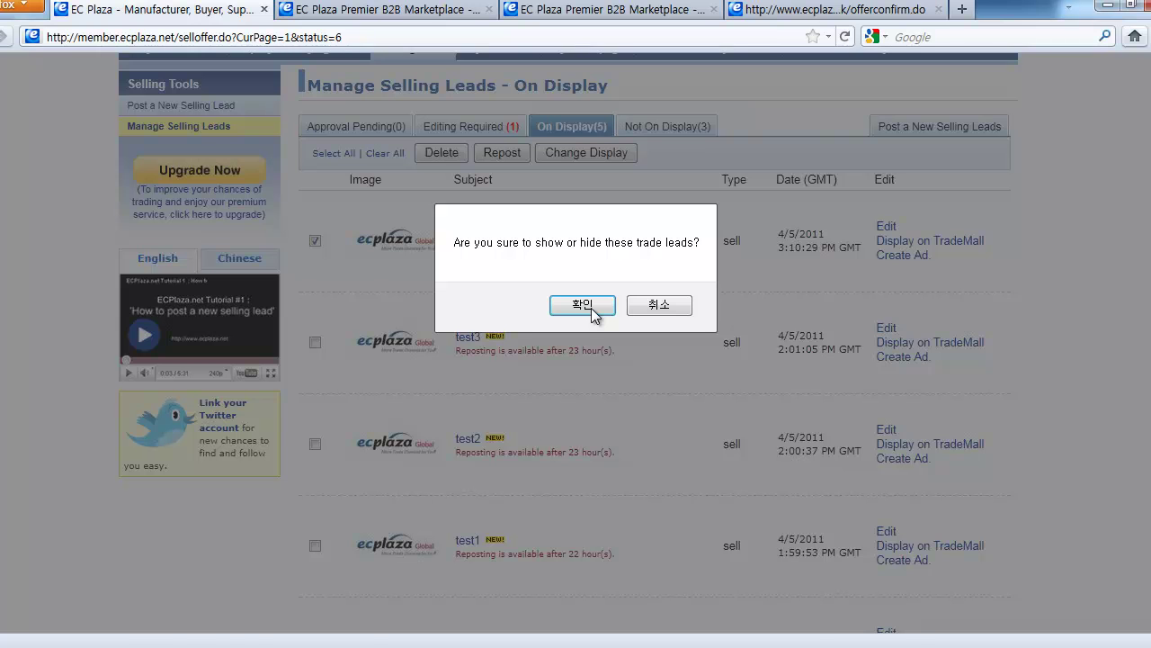
{"action": "left_click", "coordinate": [593, 313]}
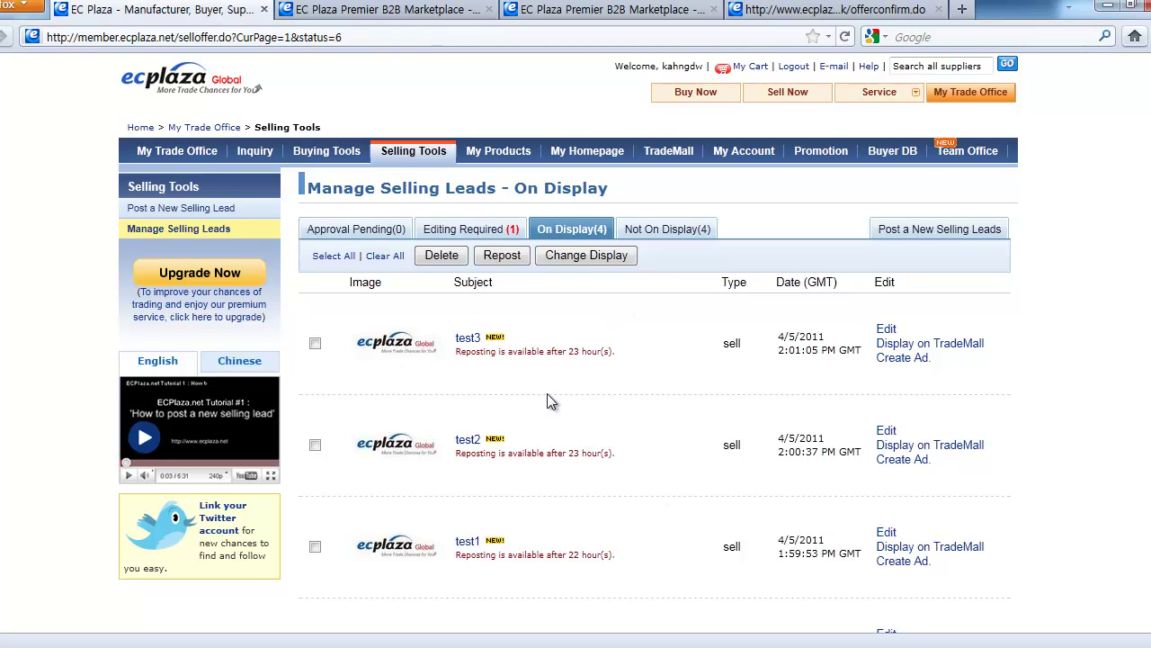
- In Not On Display, select only Cuckoo Wall Clock and switch it back on display
{"action": "left_click", "coordinate": [673, 241]}
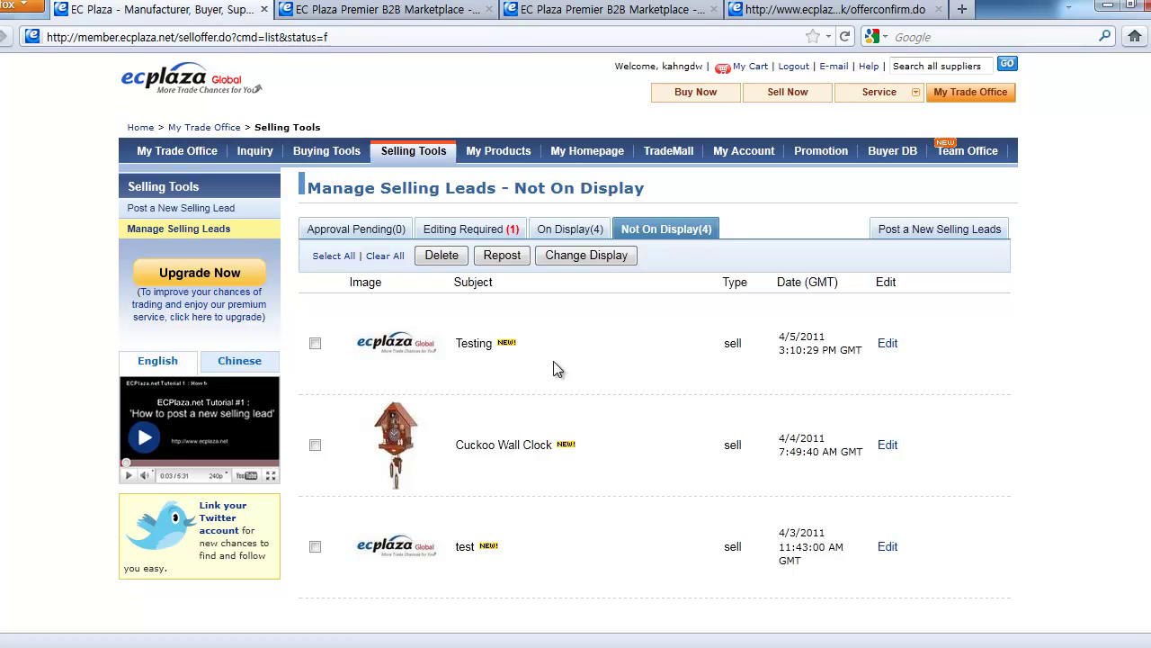
{"action": "left_click", "coordinate": [315, 342]}
{"action": "left_click", "coordinate": [315, 445]}
{"action": "left_click", "coordinate": [315, 344]}
{"action": "left_click", "coordinate": [626, 256]}
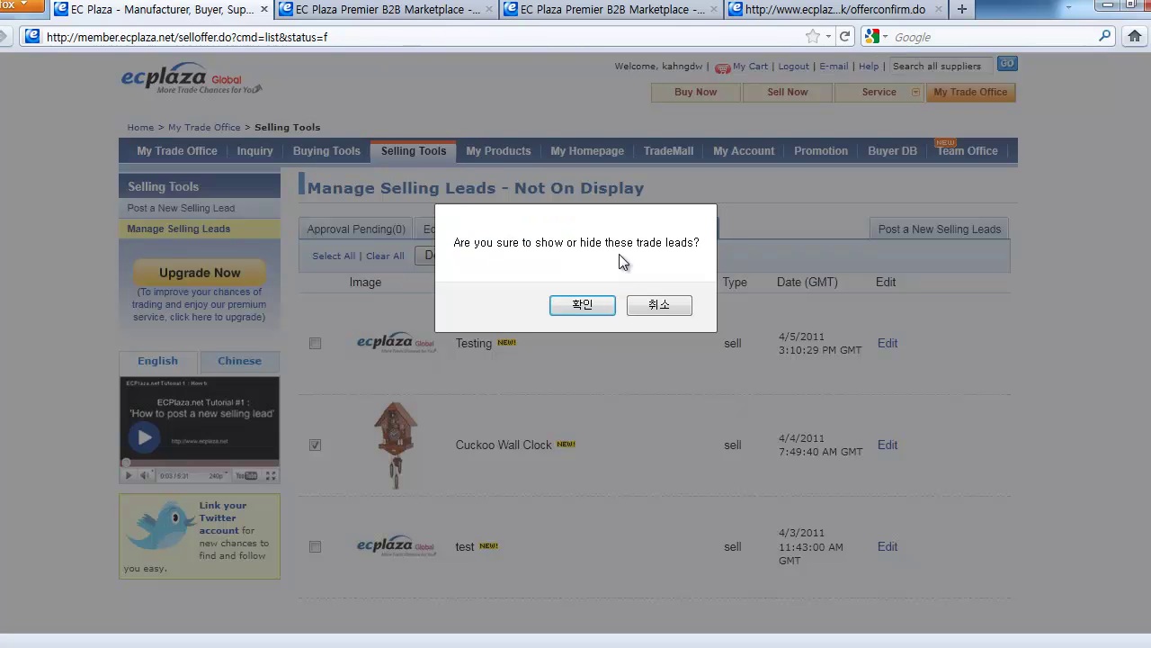
{"action": "left_click", "coordinate": [582, 305]}
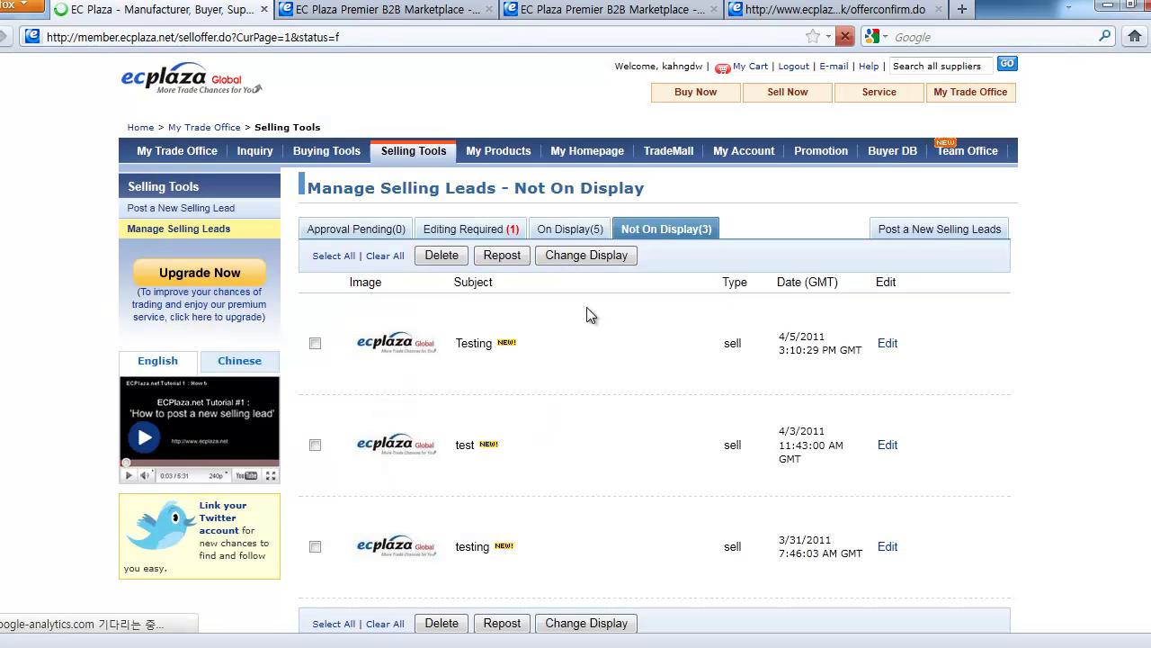
- Check the five On Display leads, visit Post a New Selling Leads, then return to Manage Selling Leads
{"action": "left_click", "coordinate": [576, 229]}
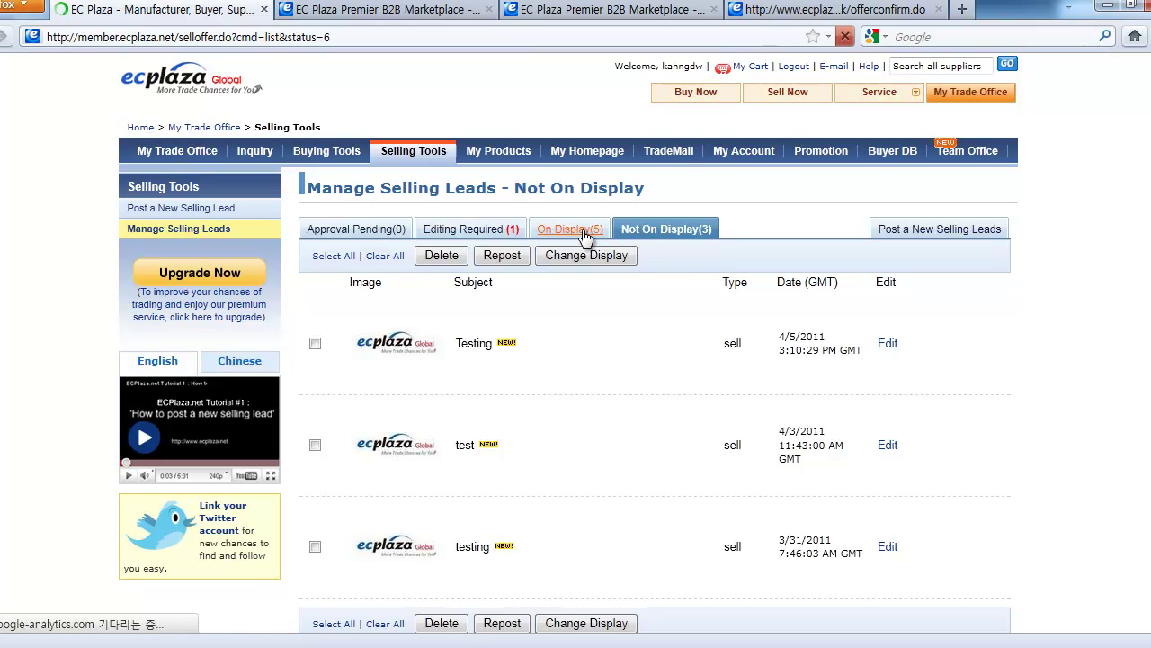
{"action": "scroll", "coordinate": [663, 486], "scroll_direction": "down", "scroll_amount": 4}
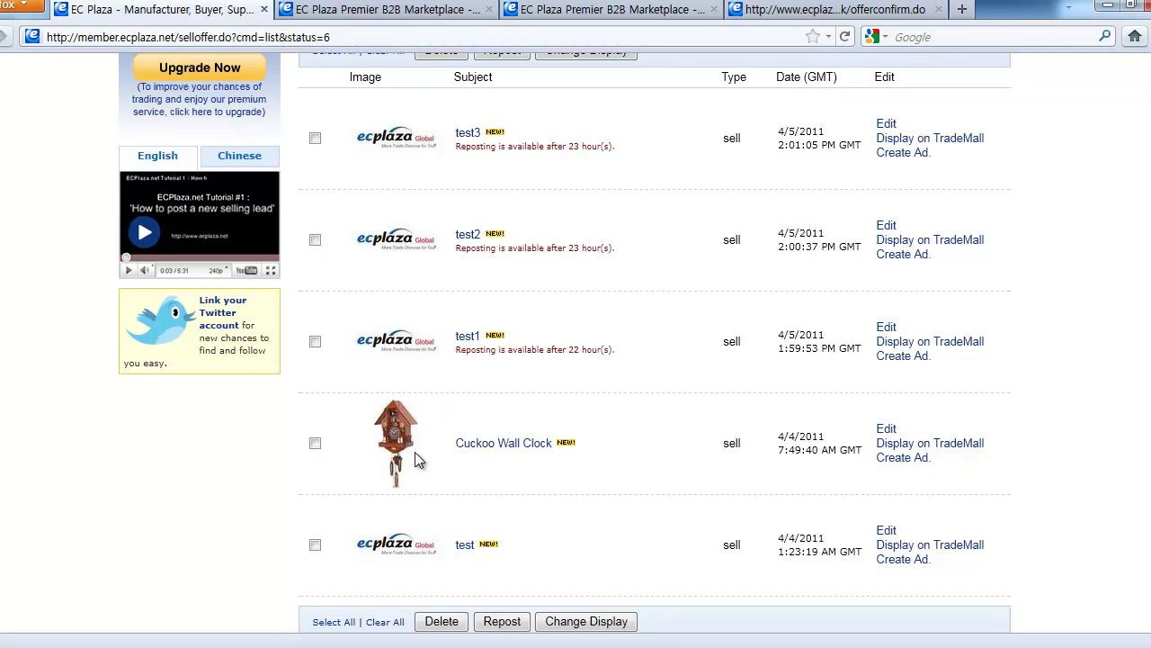
{"action": "scroll", "coordinate": [569, 443], "scroll_direction": "up", "scroll_amount": 4}
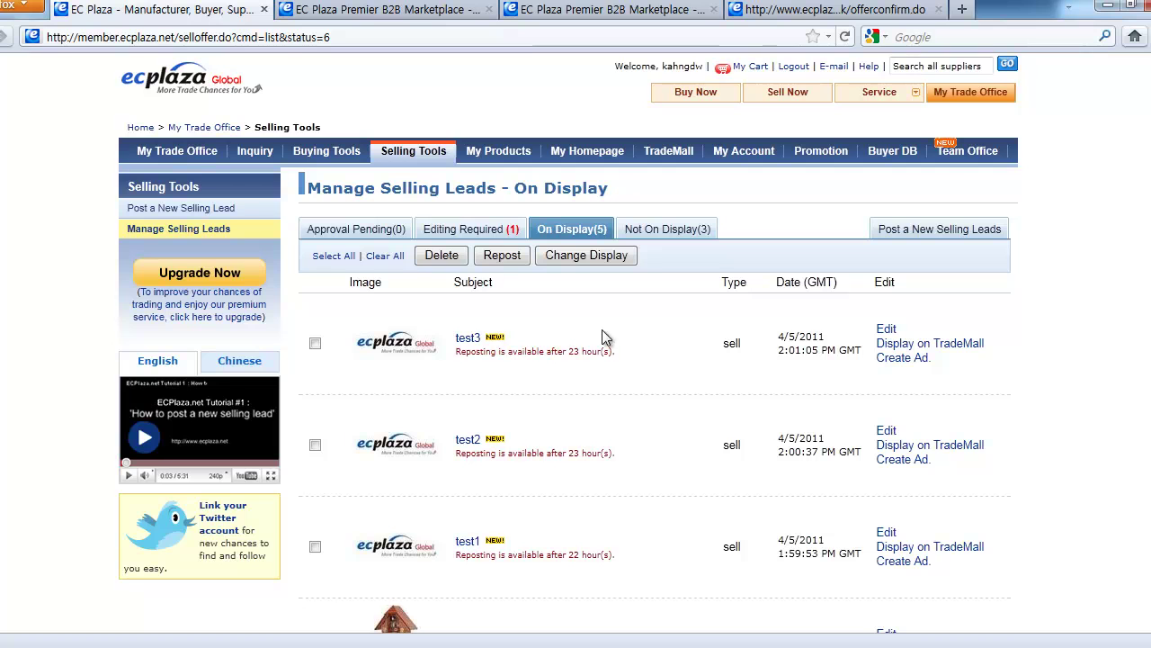
{"action": "left_click", "coordinate": [936, 230]}
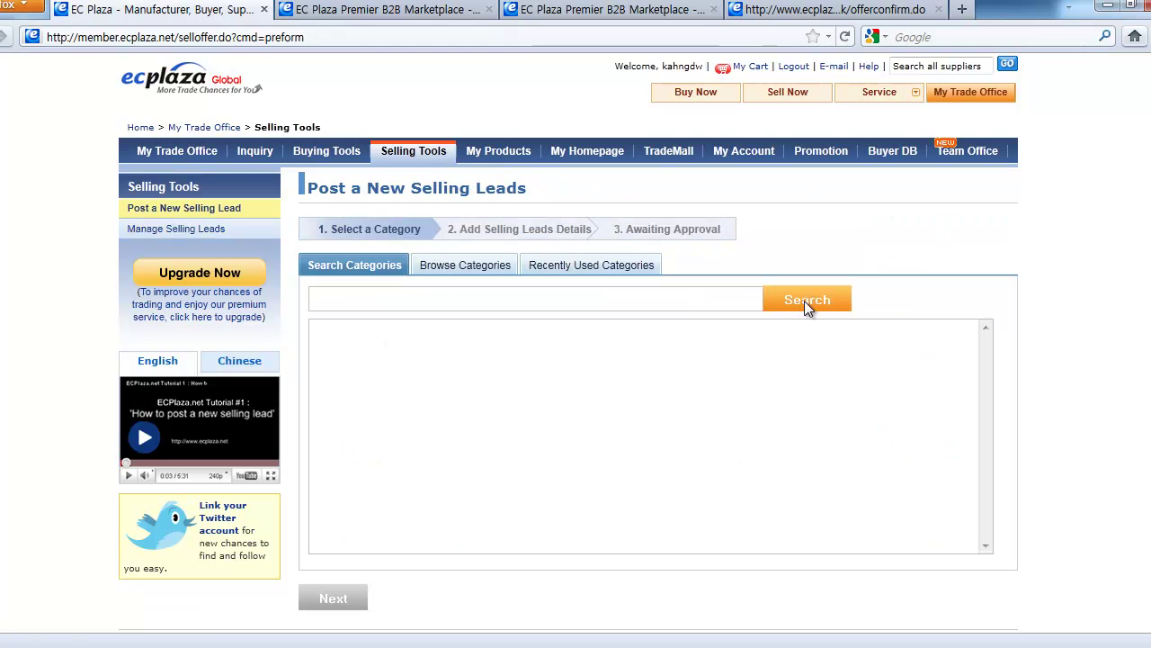
{"action": "left_click", "coordinate": [203, 228]}
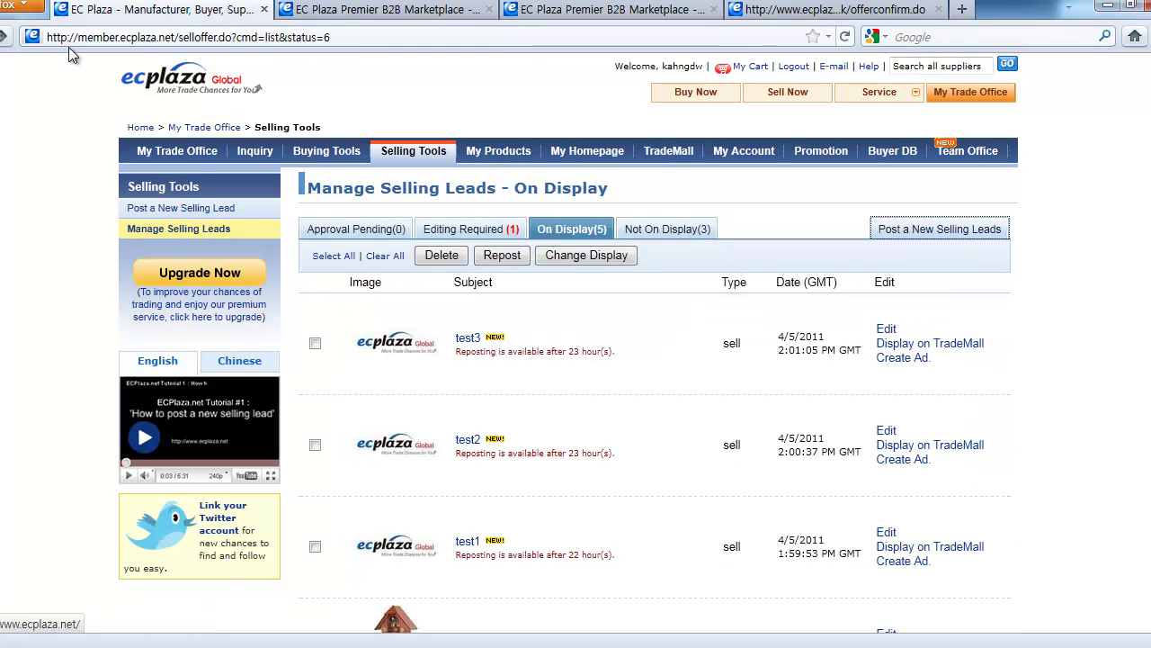